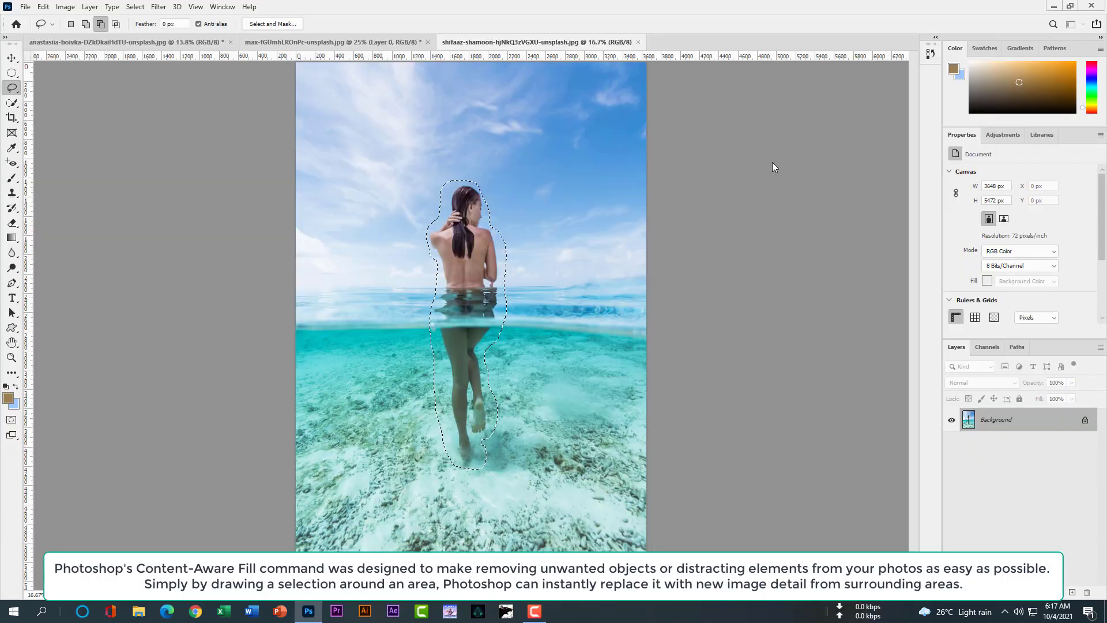
Content-Aware Fill the selected woman and clear the selections around the filled areas.
{"action": "key", "text": "shift+BackSpace"}
{"action": "key", "text": "Return"}
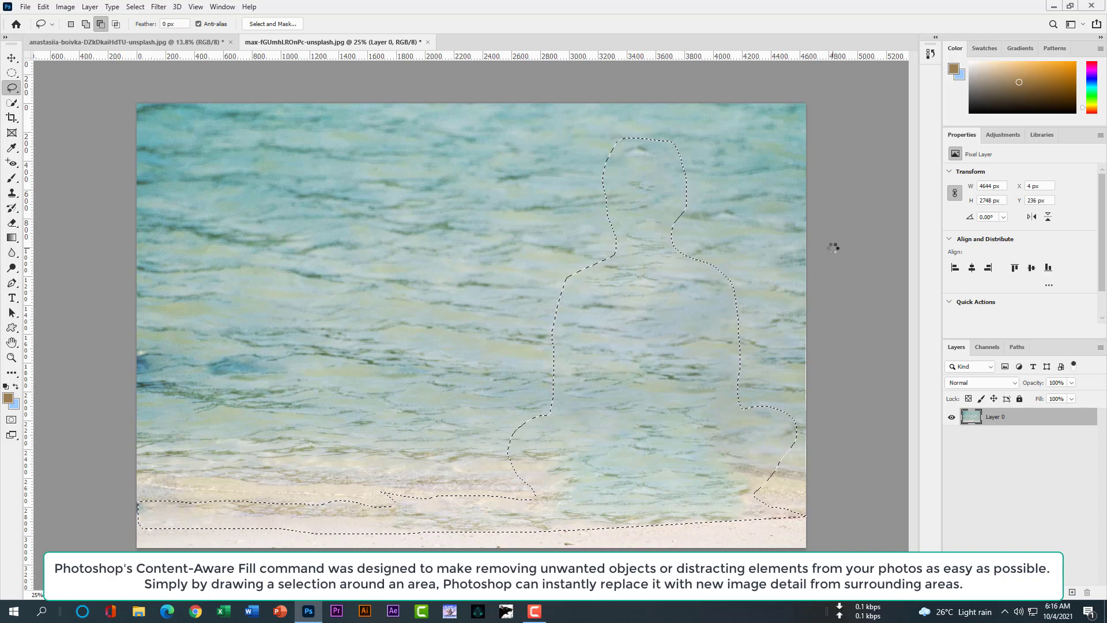
{"action": "key", "text": "ctrl+d"}
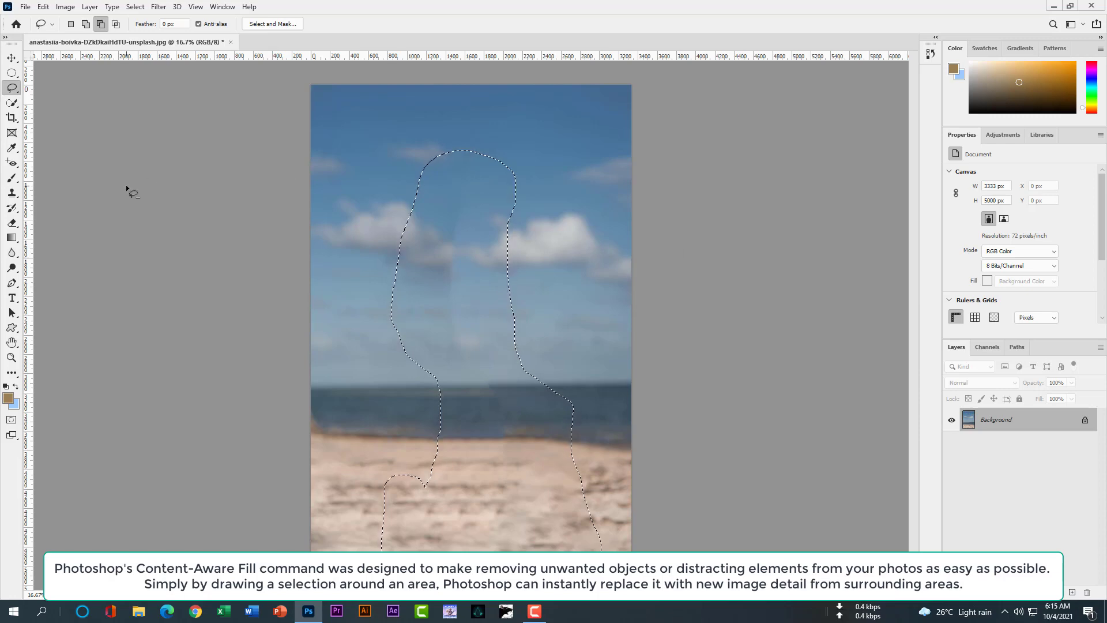
{"action": "key", "text": "ctrl+d"}
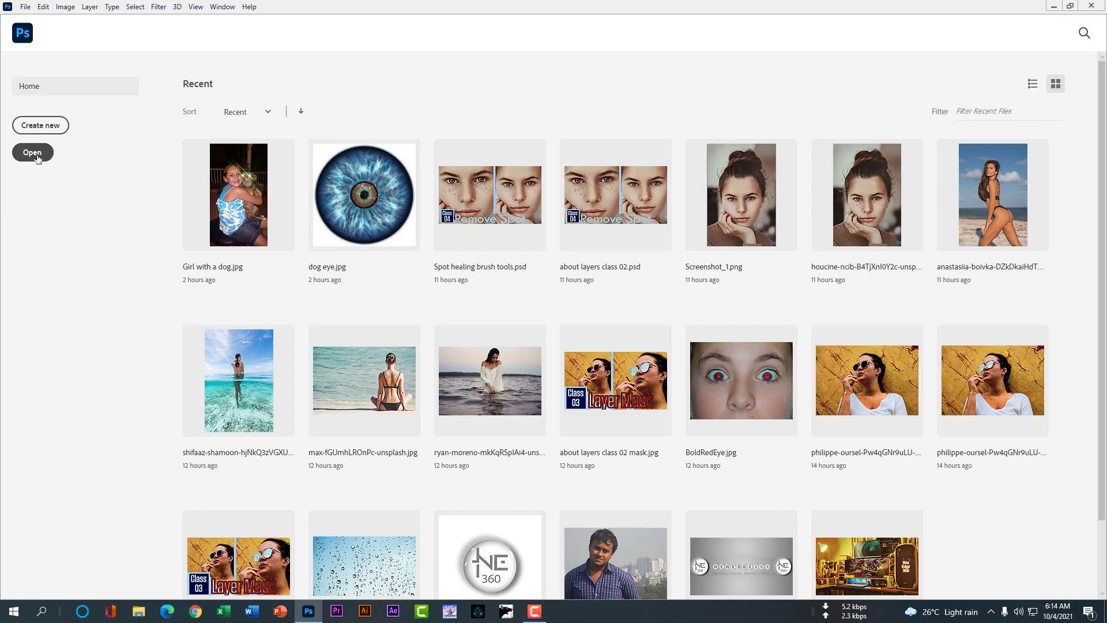
Open anastasiia-boivka-DZkDkaiHdTU-unsplash.jpg from the 01 Images > Content folder.
{"action": "scroll", "coordinate": [36, 156], "scroll_direction": "down", "scroll_amount": 1}
{"action": "left_click", "coordinate": [32, 152]}
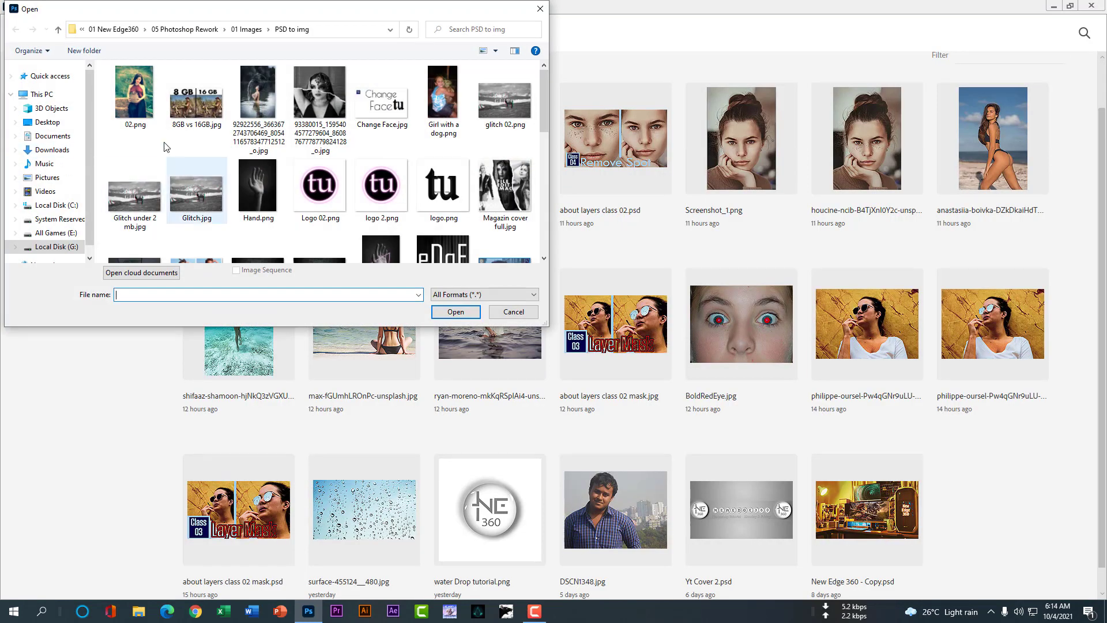
{"action": "left_click", "coordinate": [58, 30]}
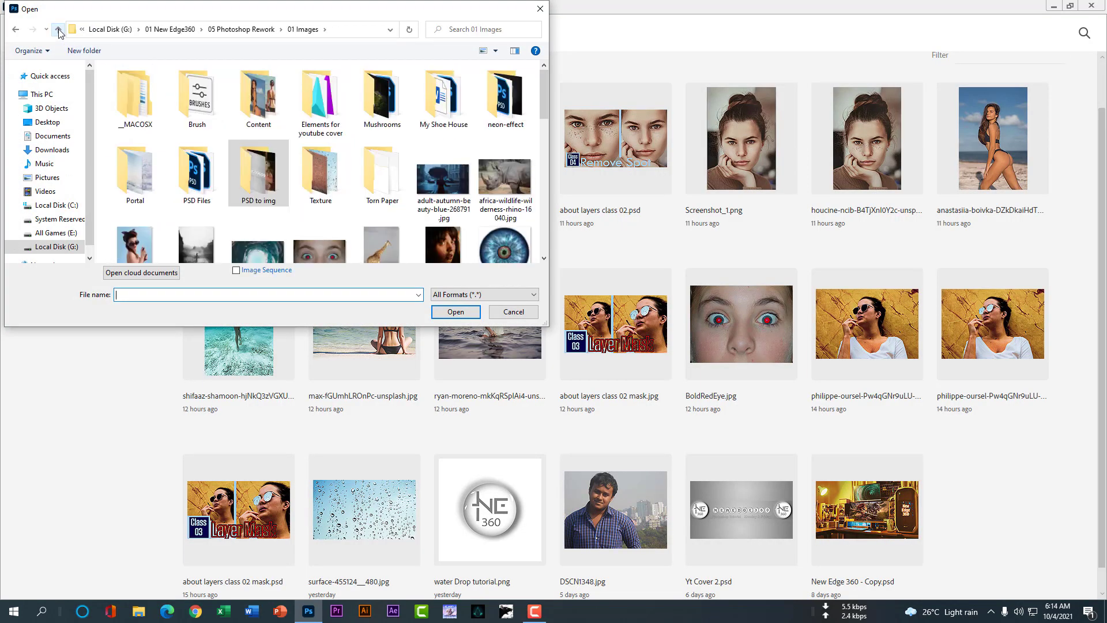
{"action": "double_click", "coordinate": [259, 106]}
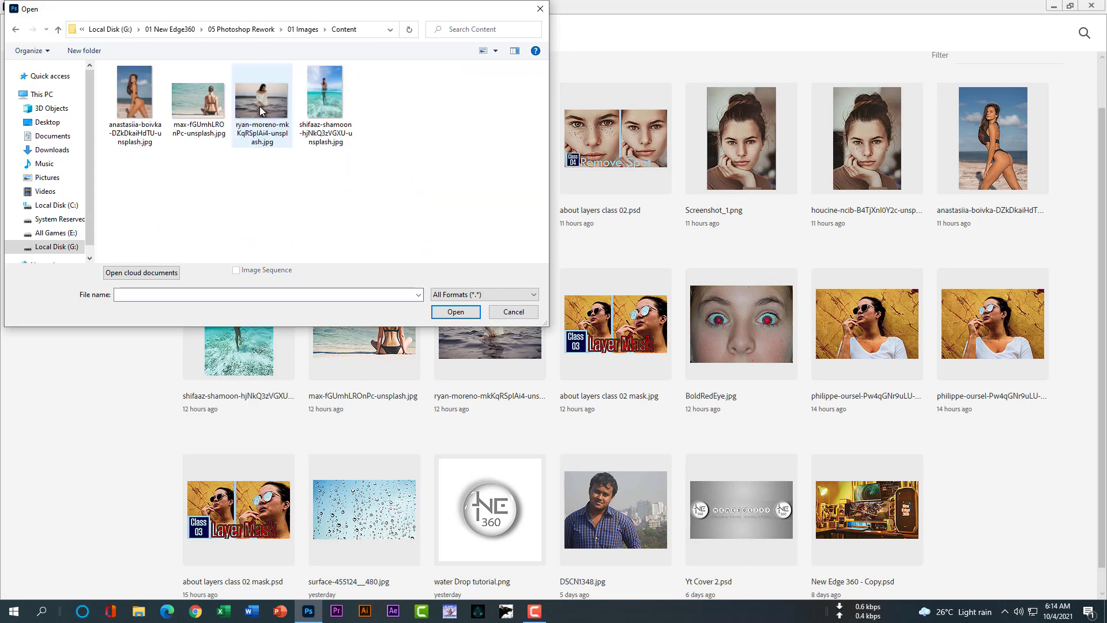
{"action": "left_click", "coordinate": [134, 99]}
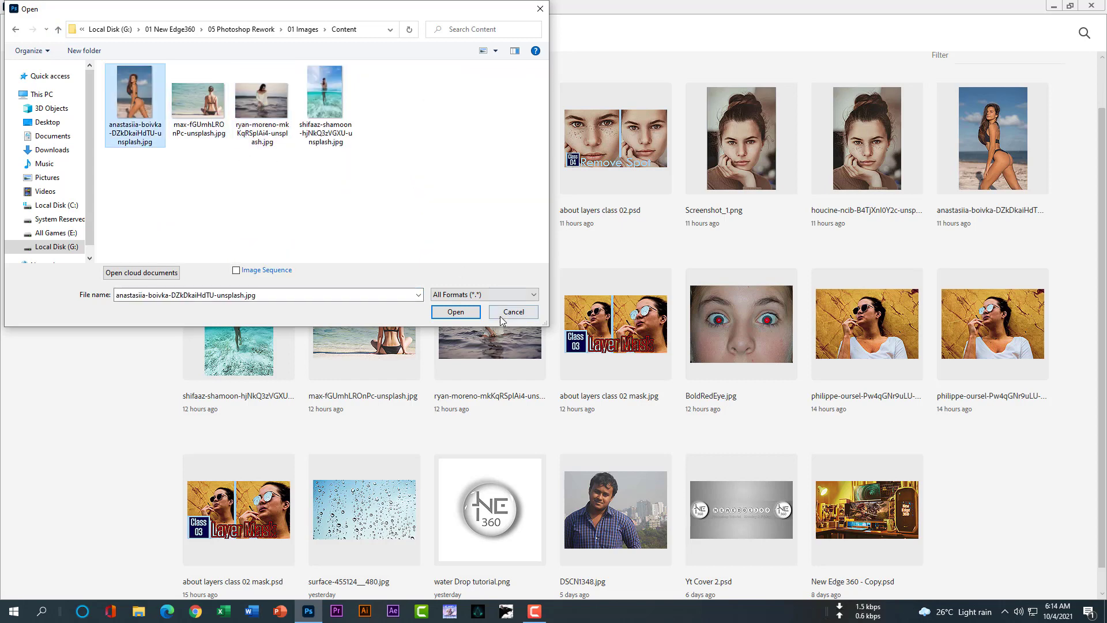
{"action": "left_click", "coordinate": [470, 310]}
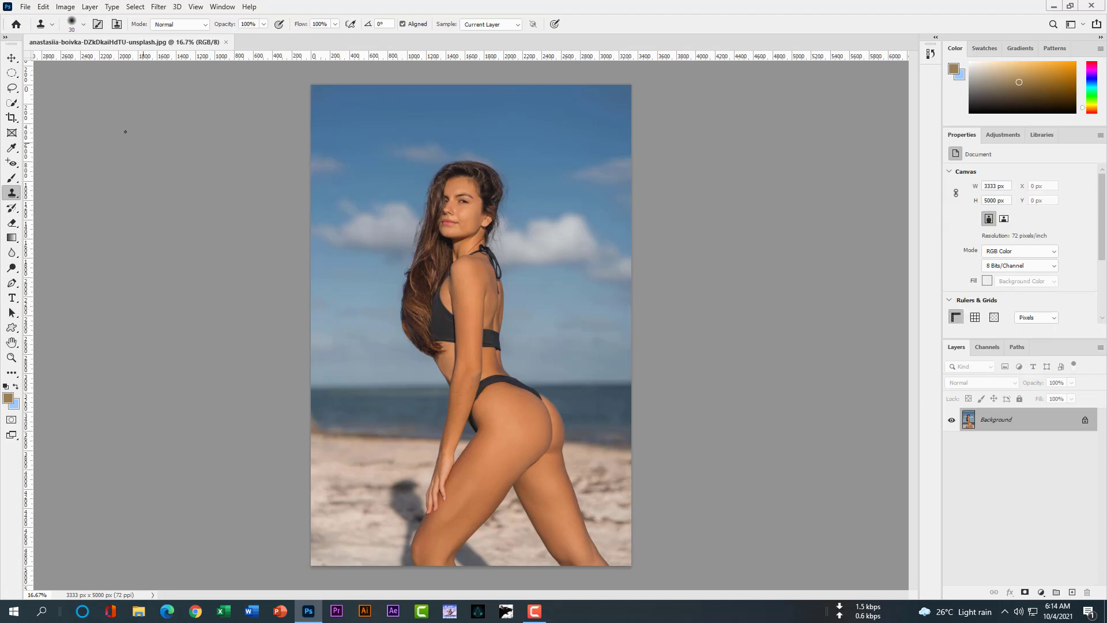
With the Lasso Tool, loosely outline the woman's hair, waist, hand and shadow.
{"action": "left_click", "coordinate": [14, 89]}
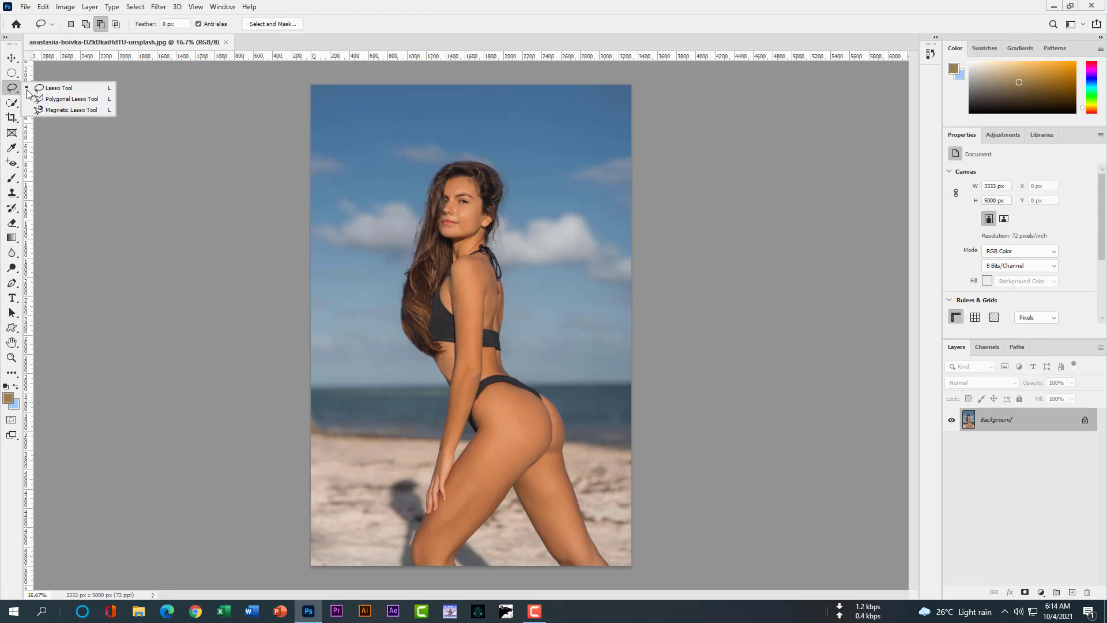
{"action": "left_click", "coordinate": [57, 87]}
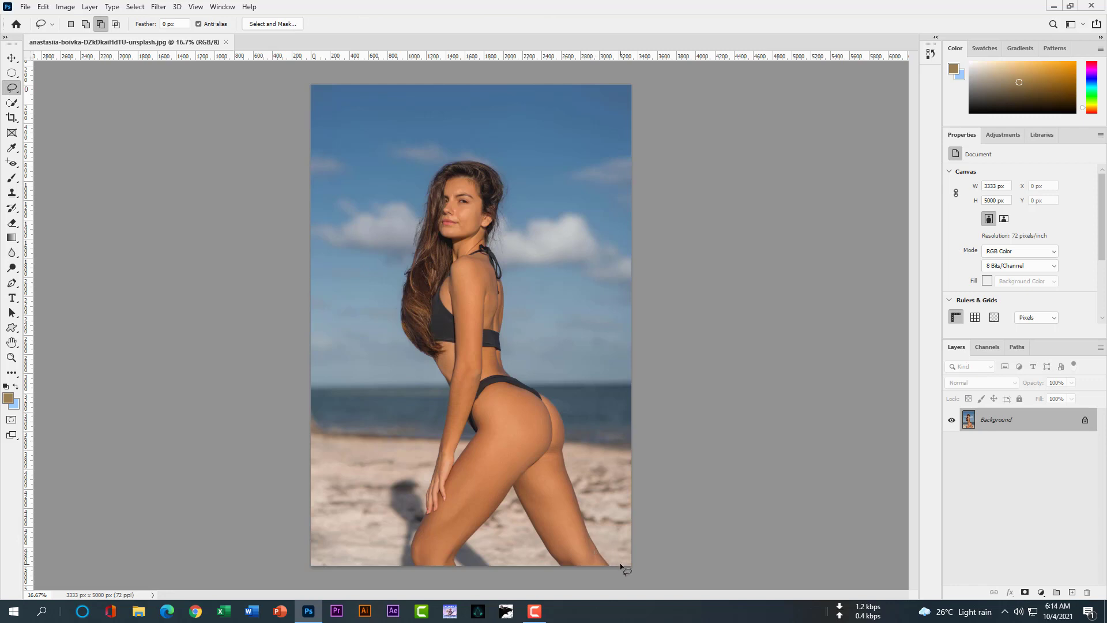
{"action": "left_click_drag", "start_coordinate": [612, 563], "coordinate": [571, 447]}
{"action": "left_click_drag", "start_coordinate": [507, 252], "coordinate": [508, 228]}
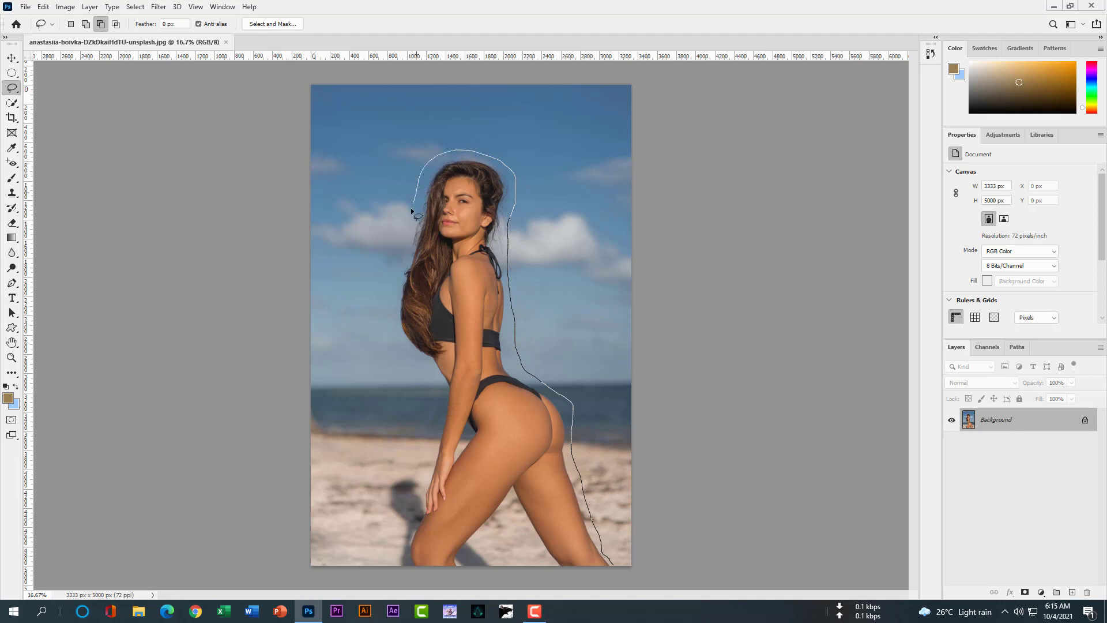
{"action": "left_click_drag", "start_coordinate": [390, 314], "coordinate": [432, 378]}
{"action": "left_click_drag", "start_coordinate": [433, 463], "coordinate": [426, 486]}
{"action": "mouse_move", "coordinate": [385, 486]}
{"action": "left_mouse_down"}
{"action": "mouse_move", "coordinate": [384, 563]}
{"action": "mouse_move", "coordinate": [416, 579]}
{"action": "mouse_move", "coordinate": [498, 595]}
{"action": "mouse_move", "coordinate": [613, 573]}
{"action": "left_mouse_up"}
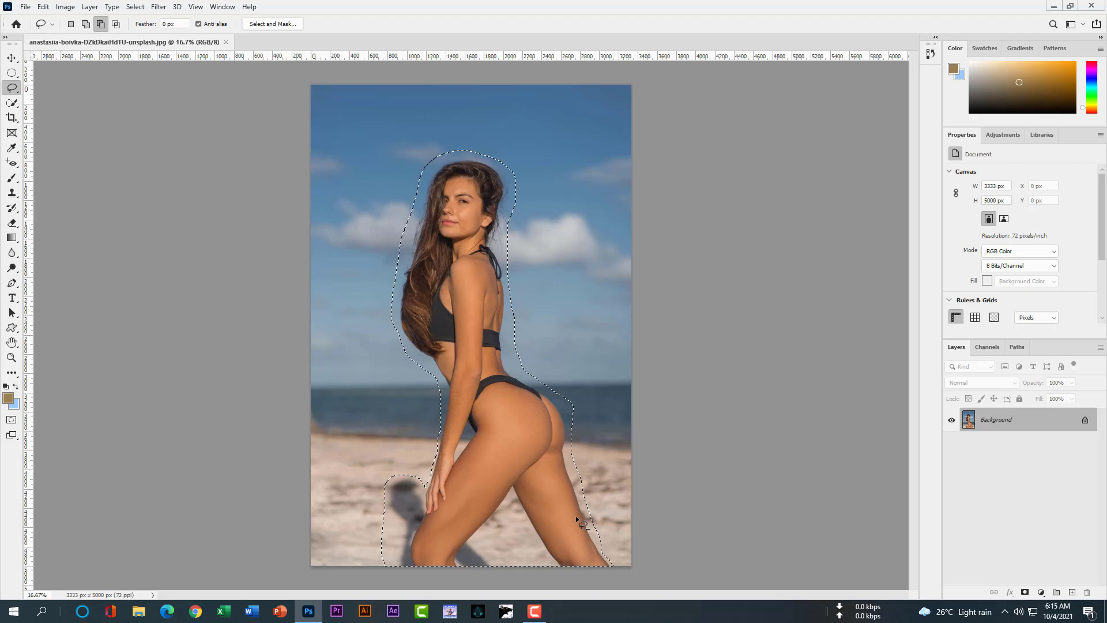
Edit > Fill the selection with Content-Aware contents, then deselect and zoom out.
{"action": "left_click", "coordinate": [44, 7]}
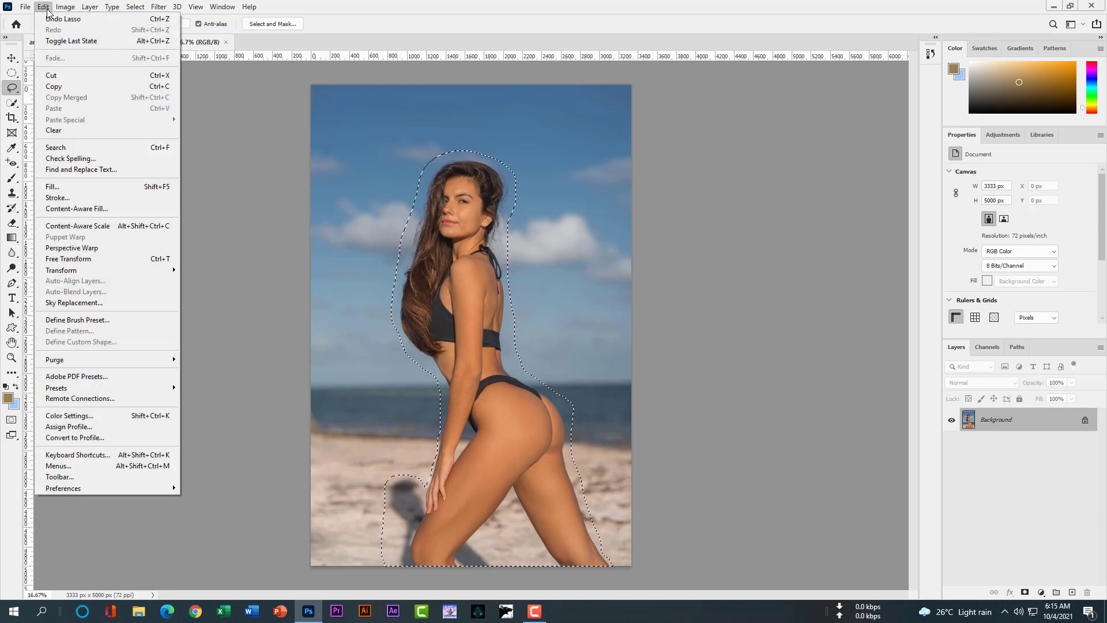
{"action": "left_click", "coordinate": [68, 186]}
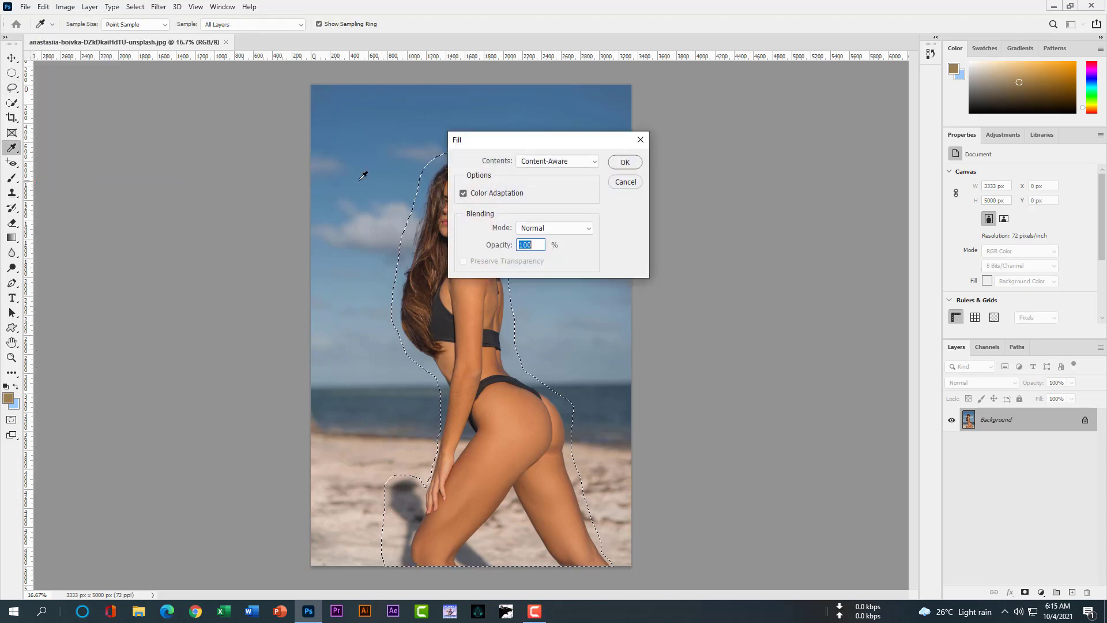
{"action": "left_click_drag", "start_coordinate": [500, 144], "coordinate": [656, 144]}
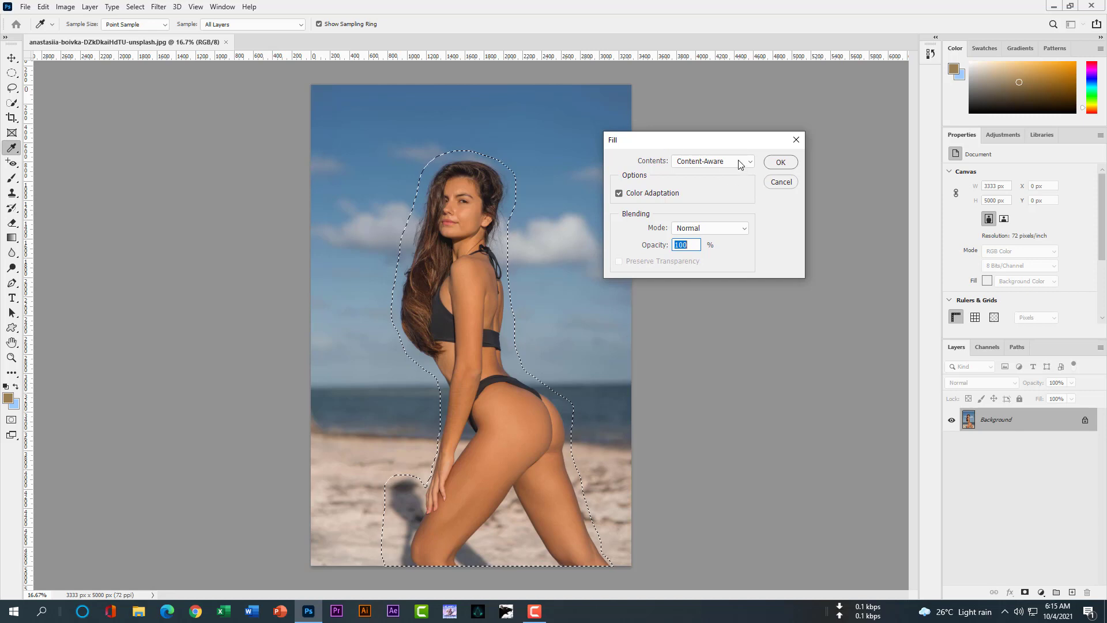
{"action": "left_click", "coordinate": [739, 162]}
{"action": "left_click", "coordinate": [718, 212]}
{"action": "left_click", "coordinate": [778, 162]}
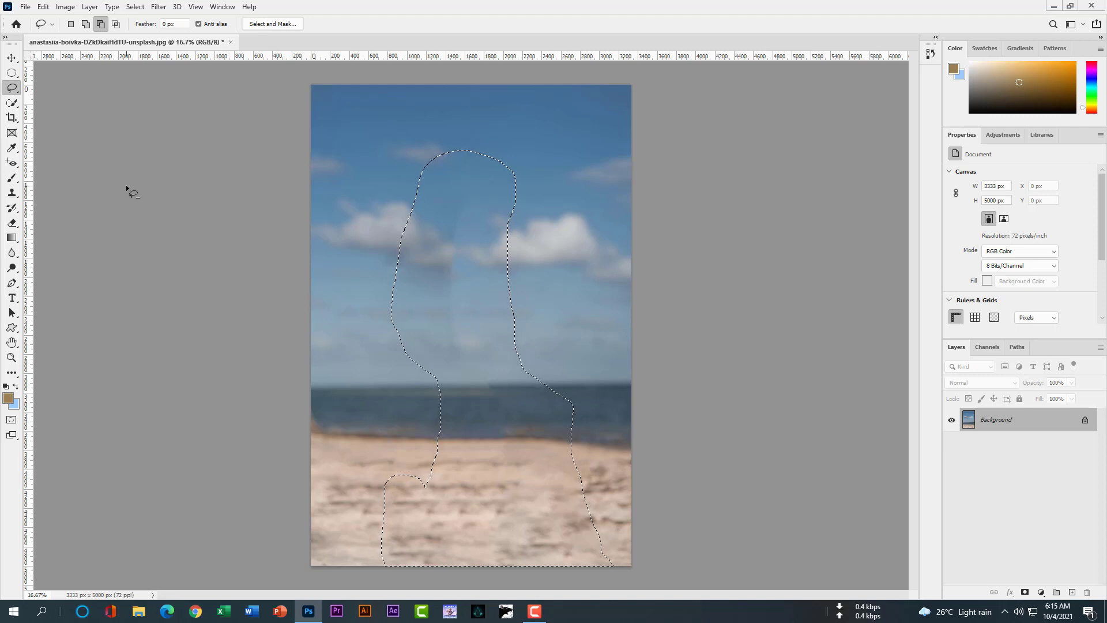
{"action": "key", "text": "ctrl+d"}
{"action": "key", "text": "ctrl+minus"}
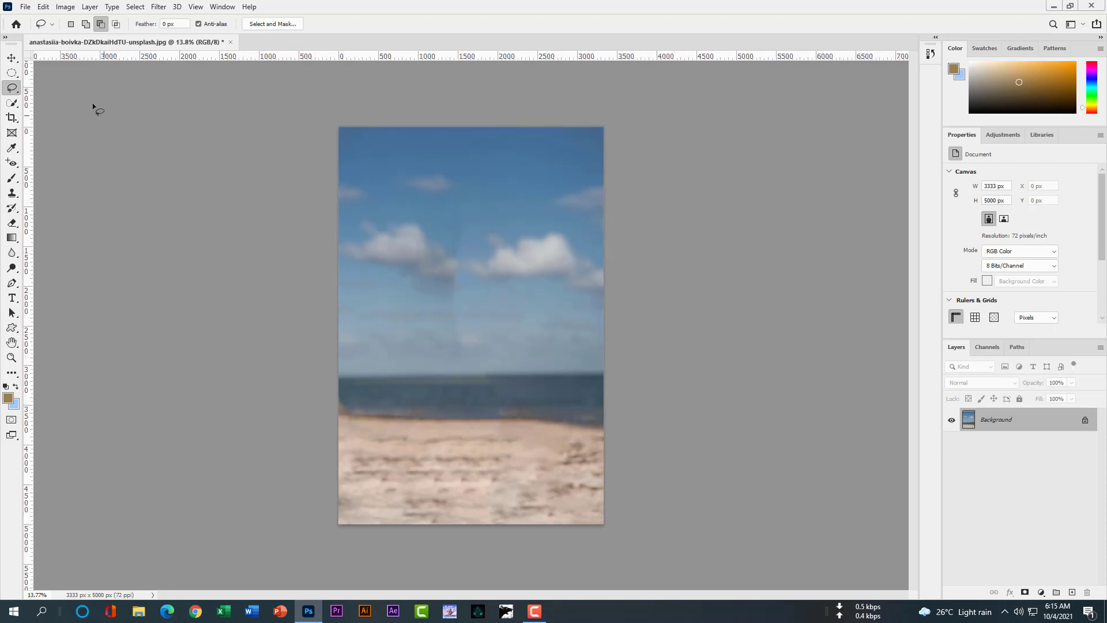
Open max-fGUmbLROnPc-unsplash.jpg, the photo of the woman seated at the water's edge.
{"action": "left_click", "coordinate": [23, 8]}
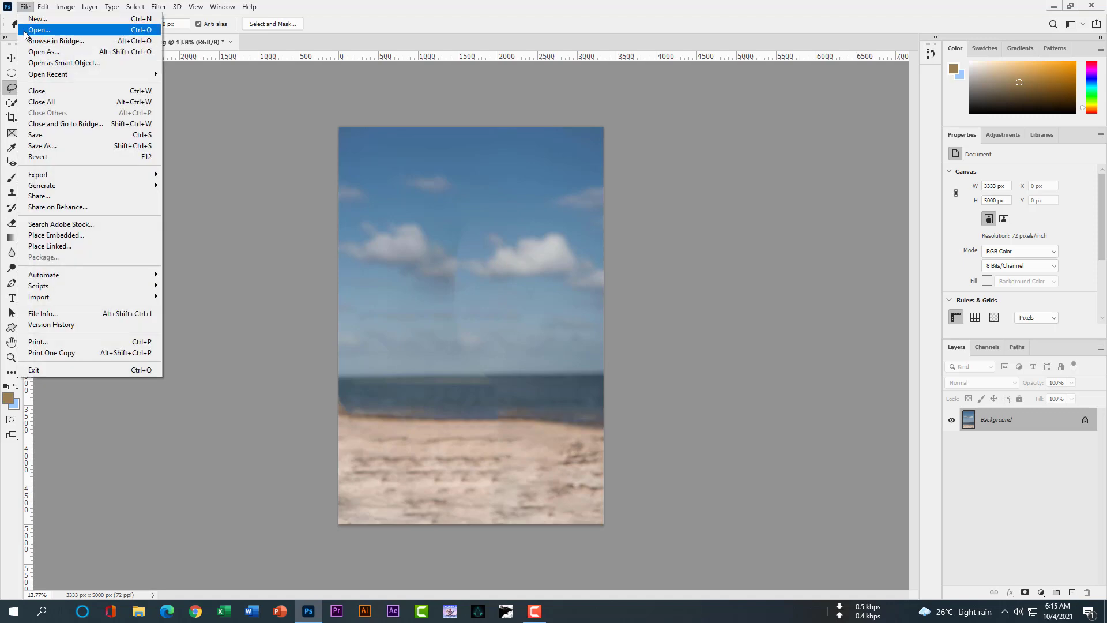
{"action": "left_click", "coordinate": [30, 18]}
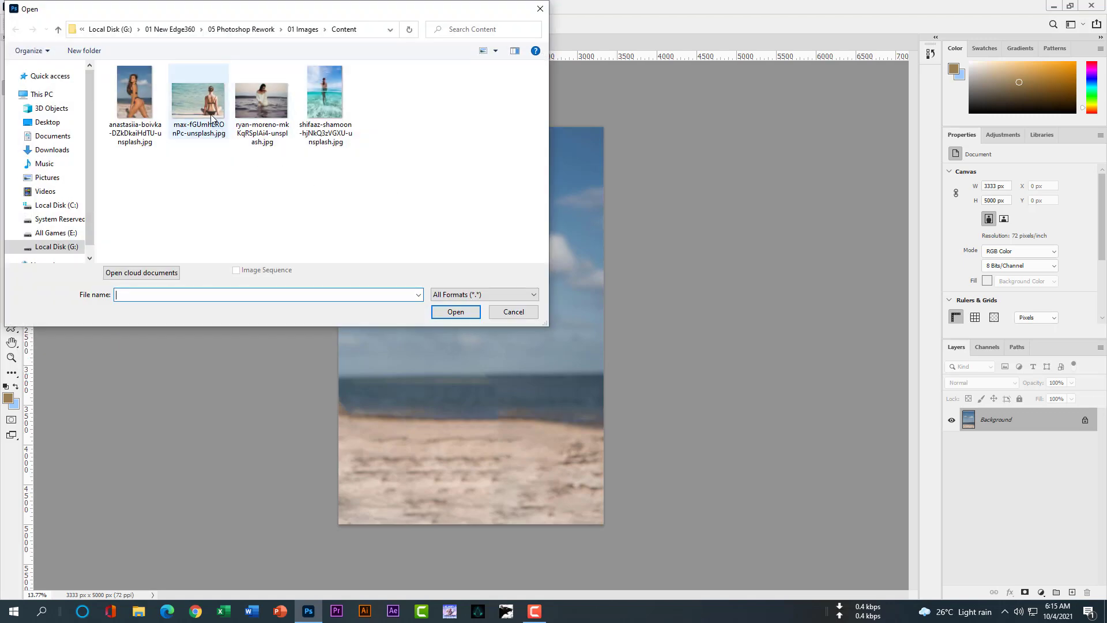
{"action": "left_click", "coordinate": [213, 120]}
{"action": "left_click", "coordinate": [448, 312]}
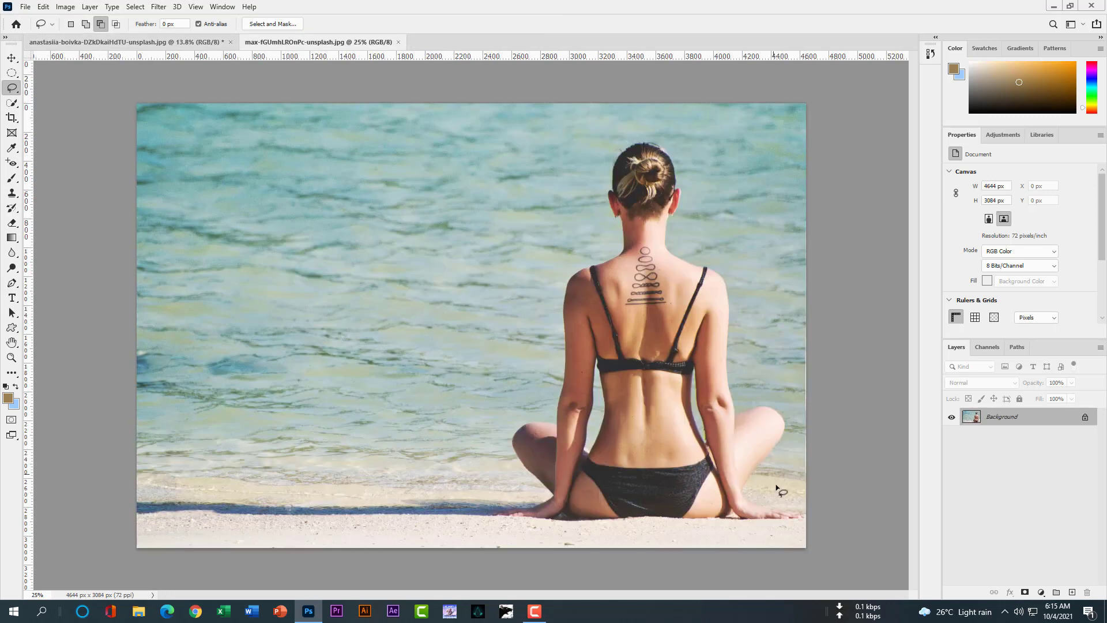
Lasso around the seated woman, her head and the sand strip below her.
{"action": "mouse_move", "coordinate": [808, 510]}
{"action": "left_mouse_down"}
{"action": "mouse_move", "coordinate": [753, 493]}
{"action": "mouse_move", "coordinate": [797, 424]}
{"action": "mouse_move", "coordinate": [777, 406]}
{"action": "mouse_move", "coordinate": [741, 402]}
{"action": "mouse_move", "coordinate": [733, 283]}
{"action": "mouse_move", "coordinate": [675, 246]}
{"action": "mouse_move", "coordinate": [670, 230]}
{"action": "mouse_move", "coordinate": [685, 180]}
{"action": "mouse_move", "coordinate": [672, 139]}
{"action": "left_mouse_up"}
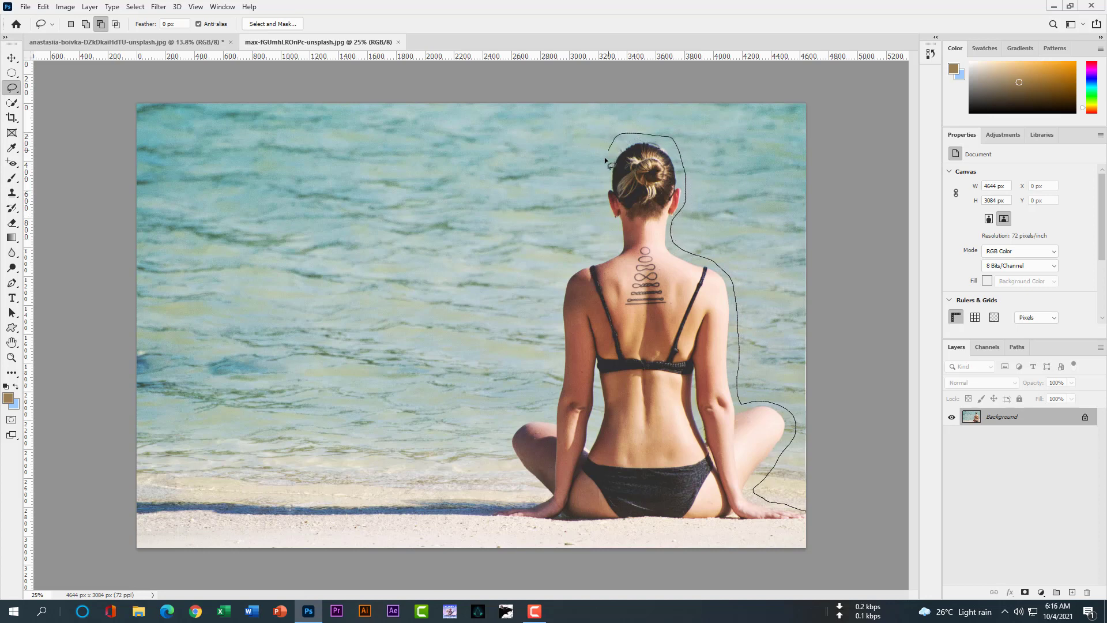
{"action": "mouse_move", "coordinate": [605, 160]}
{"action": "left_mouse_down"}
{"action": "mouse_move", "coordinate": [614, 246]}
{"action": "mouse_move", "coordinate": [566, 274]}
{"action": "mouse_move", "coordinate": [550, 407]}
{"action": "mouse_move", "coordinate": [513, 427]}
{"action": "mouse_move", "coordinate": [507, 446]}
{"action": "mouse_move", "coordinate": [533, 496]}
{"action": "mouse_move", "coordinate": [376, 487]}
{"action": "mouse_move", "coordinate": [394, 499]}
{"action": "mouse_move", "coordinate": [179, 499]}
{"action": "left_mouse_up"}
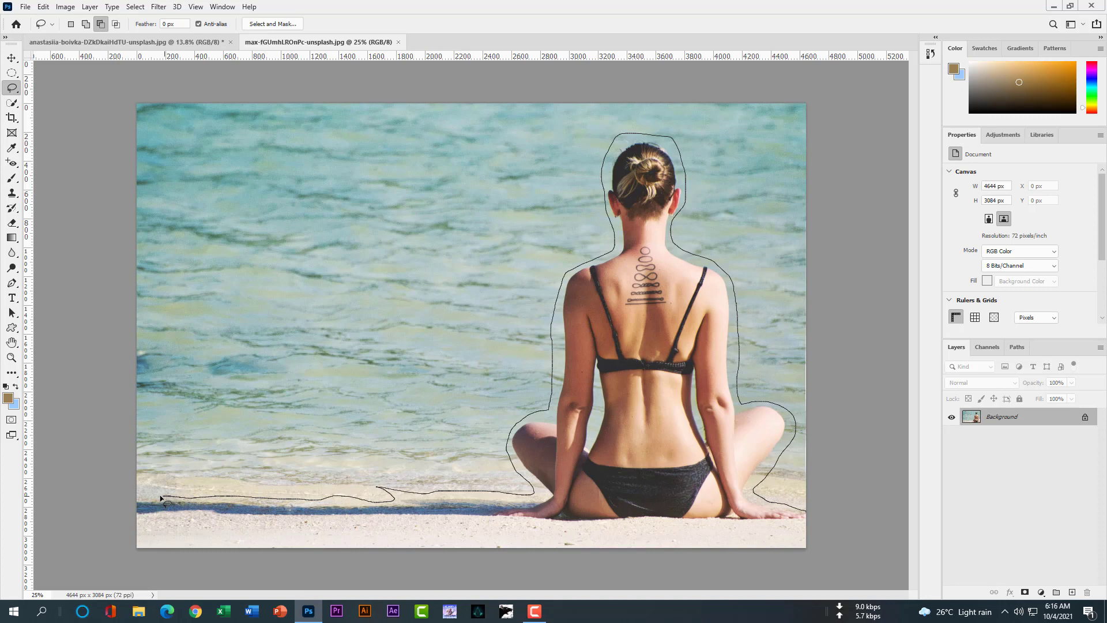
{"action": "mouse_move", "coordinate": [133, 501]}
{"action": "left_mouse_down"}
{"action": "mouse_move", "coordinate": [143, 523]}
{"action": "mouse_move", "coordinate": [196, 526]}
{"action": "mouse_move", "coordinate": [637, 529]}
{"action": "left_mouse_up"}
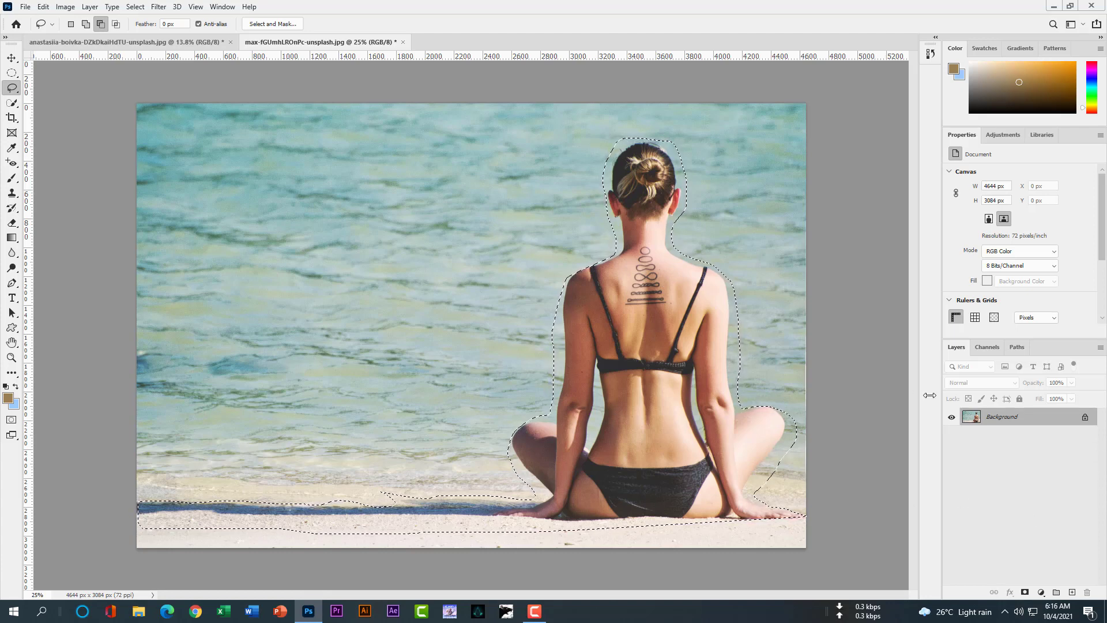
Unlock the Background into Layer 0, Content-Aware Fill the seated woman, and deselect.
{"action": "left_click", "coordinate": [1085, 418]}
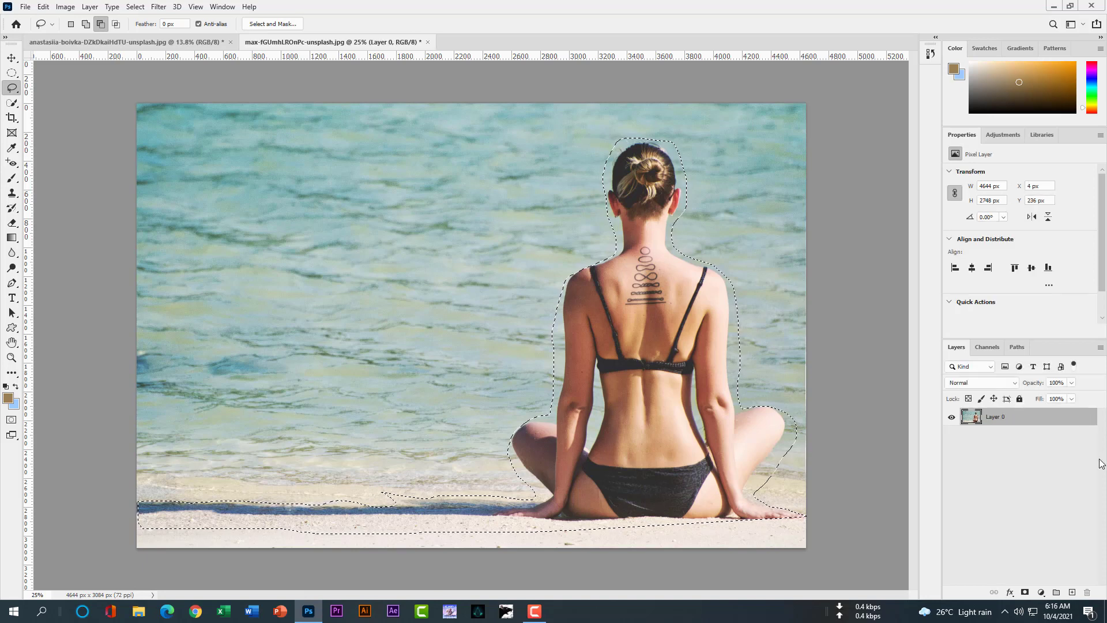
{"action": "left_click", "coordinate": [40, 7]}
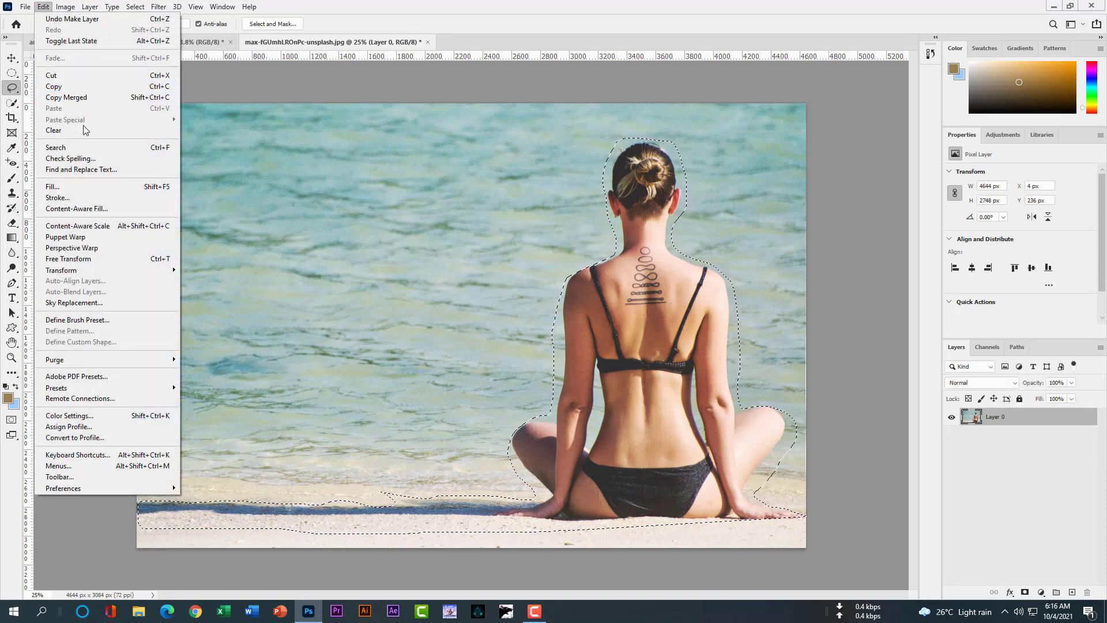
{"action": "left_click", "coordinate": [153, 187]}
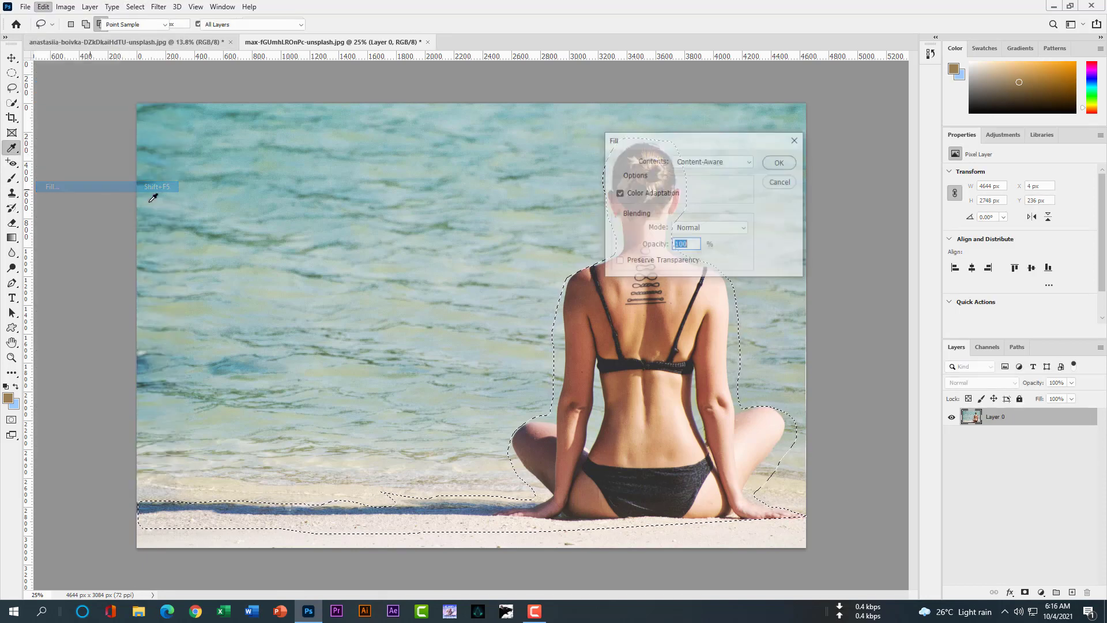
{"action": "left_click", "coordinate": [772, 162]}
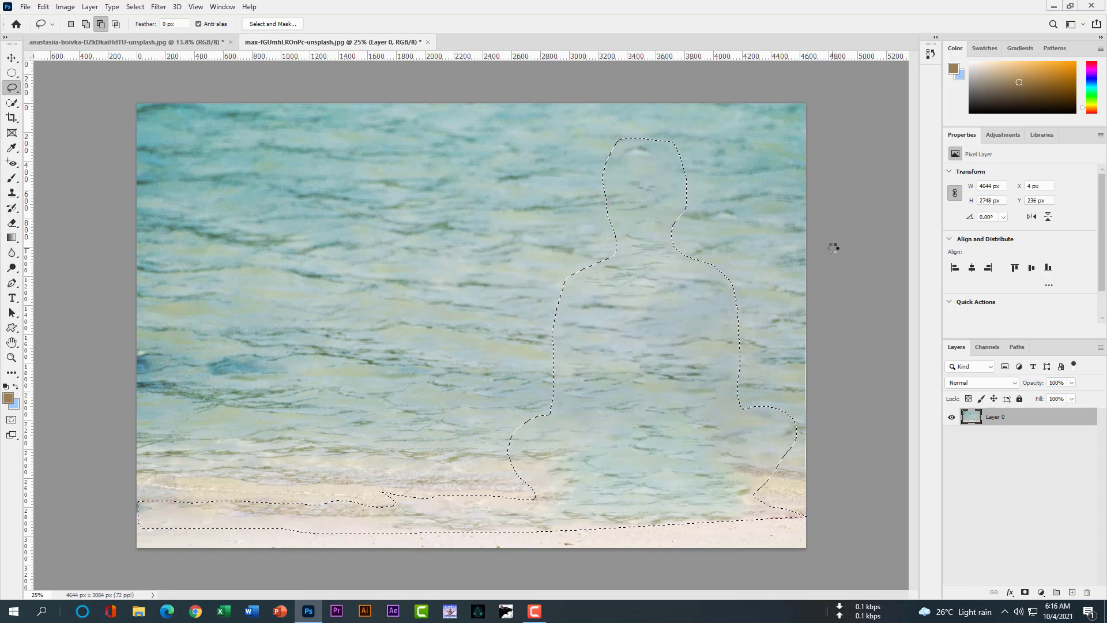
{"action": "key", "text": "ctrl+d"}
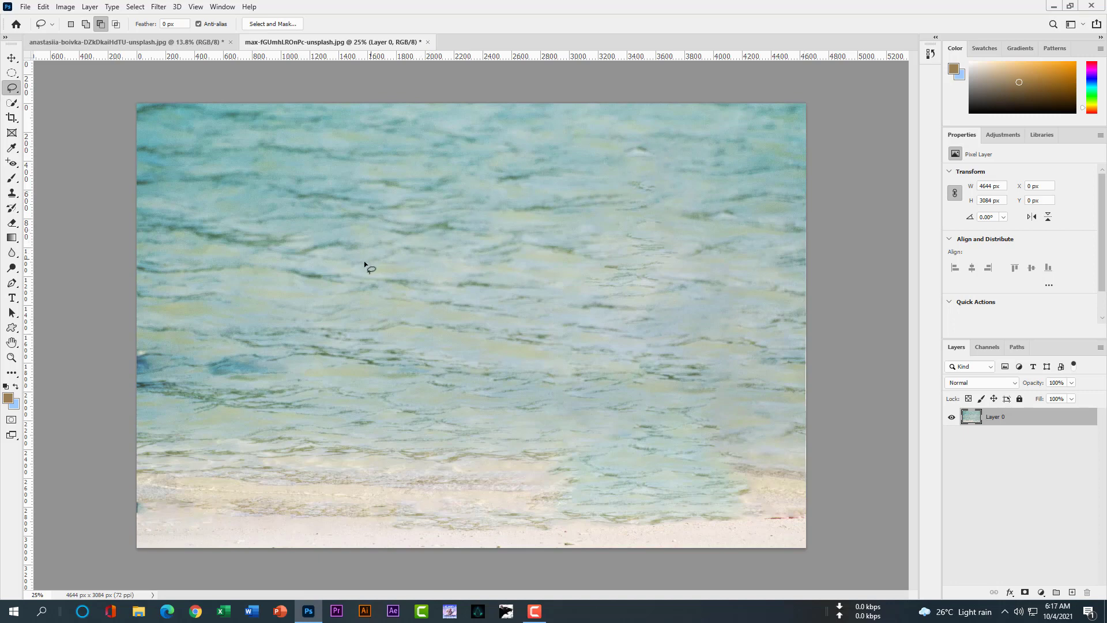
Open shifaaz-shamoon-hjNkQ3zVGXU-unsplash.jpg, the photo of the wading woman.
{"action": "left_click", "coordinate": [26, 7]}
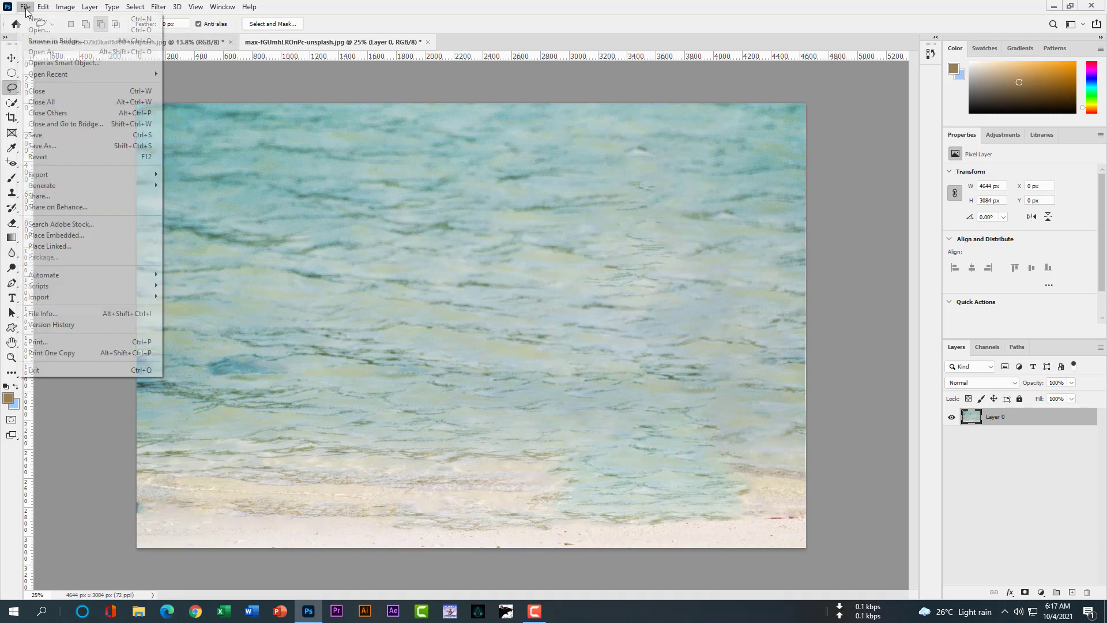
{"action": "left_click", "coordinate": [35, 29]}
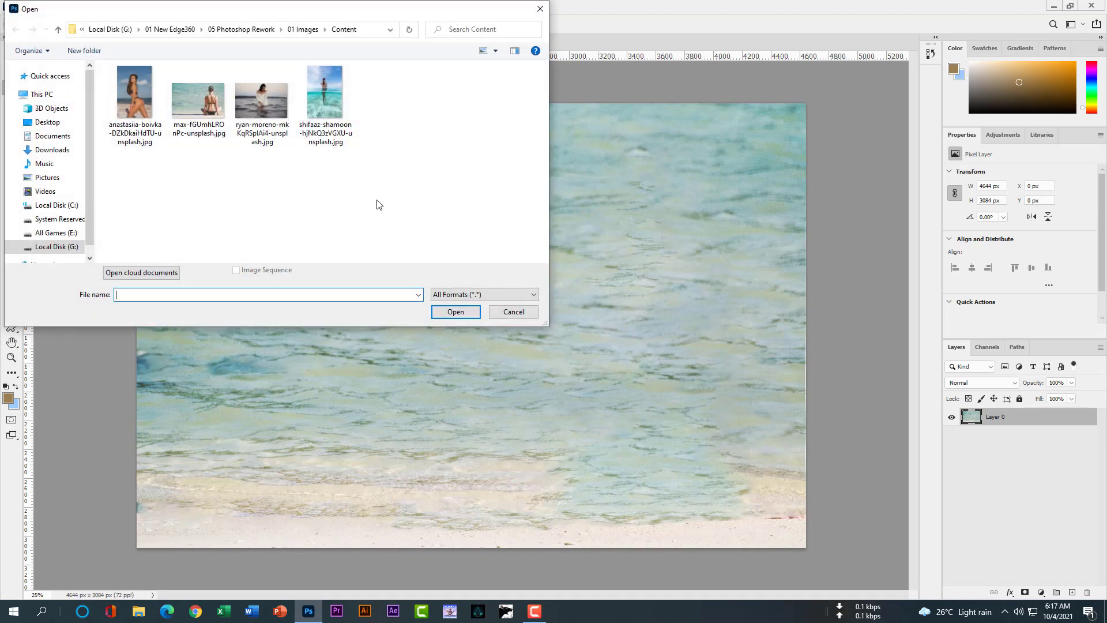
{"action": "left_click", "coordinate": [340, 138]}
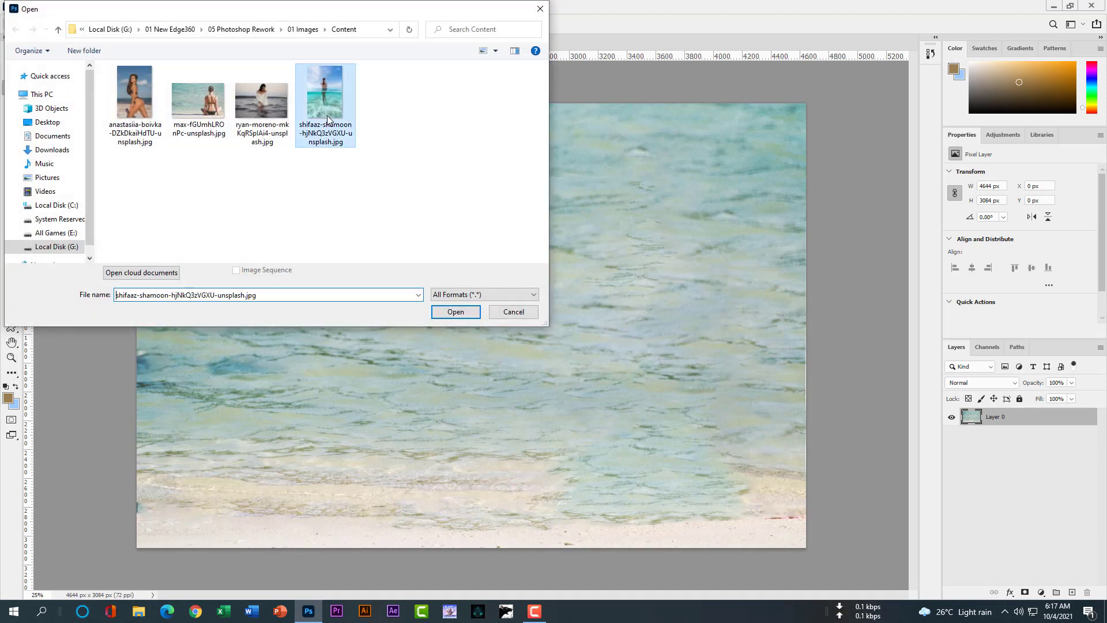
{"action": "left_click", "coordinate": [454, 311]}
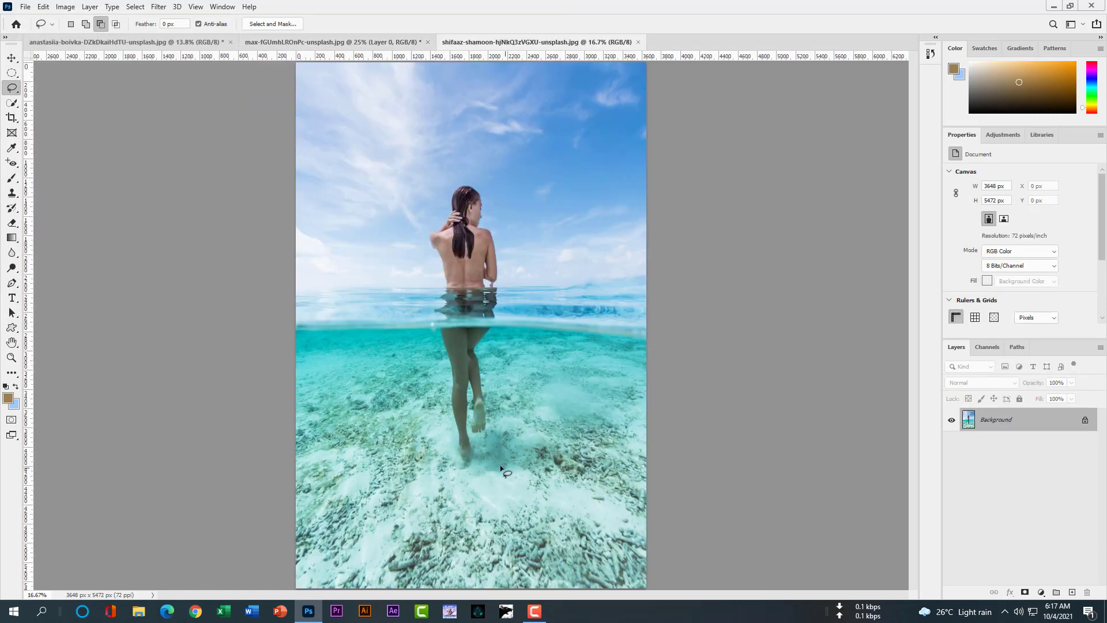
Lasso around the wading woman and replace her using Edit > Fill with Content-Aware.
{"action": "mouse_move", "coordinate": [481, 438]}
{"action": "left_mouse_down"}
{"action": "mouse_move", "coordinate": [496, 410]}
{"action": "mouse_move", "coordinate": [484, 360]}
{"action": "mouse_move", "coordinate": [495, 341]}
{"action": "left_mouse_up"}
{"action": "mouse_move", "coordinate": [508, 303]}
{"action": "left_mouse_down"}
{"action": "mouse_move", "coordinate": [505, 243]}
{"action": "mouse_move", "coordinate": [479, 188]}
{"action": "mouse_move", "coordinate": [444, 185]}
{"action": "mouse_move", "coordinate": [425, 232]}
{"action": "mouse_move", "coordinate": [436, 265]}
{"action": "mouse_move", "coordinate": [438, 424]}
{"action": "mouse_move", "coordinate": [452, 464]}
{"action": "mouse_move", "coordinate": [483, 444]}
{"action": "left_mouse_up"}
{"action": "left_click", "coordinate": [43, 7]}
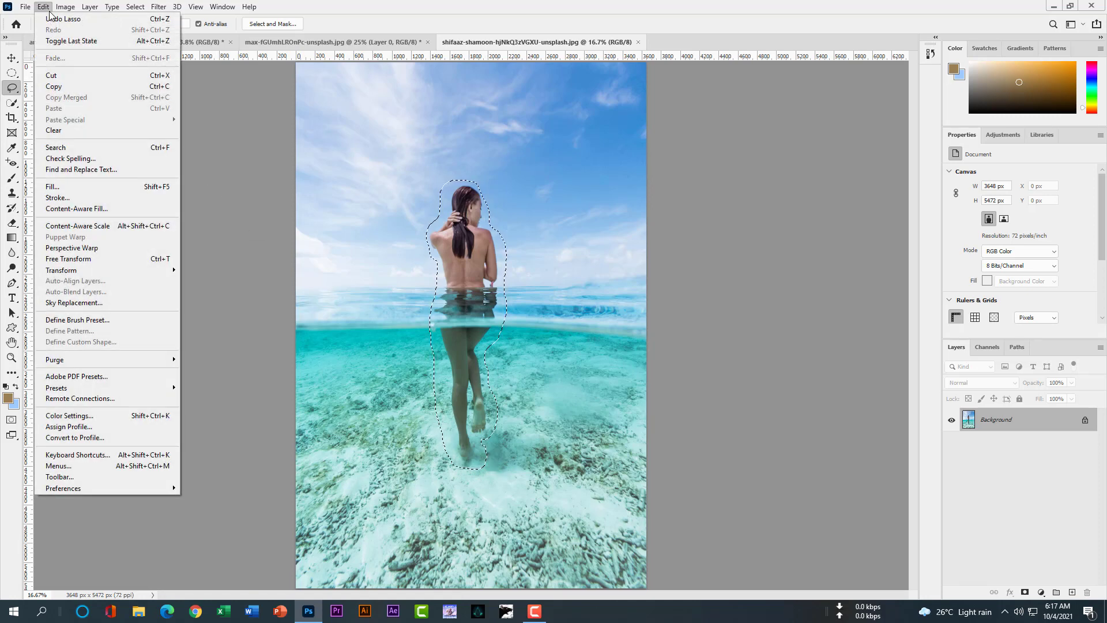
{"action": "left_click", "coordinate": [57, 186]}
{"action": "left_click", "coordinate": [778, 163]}
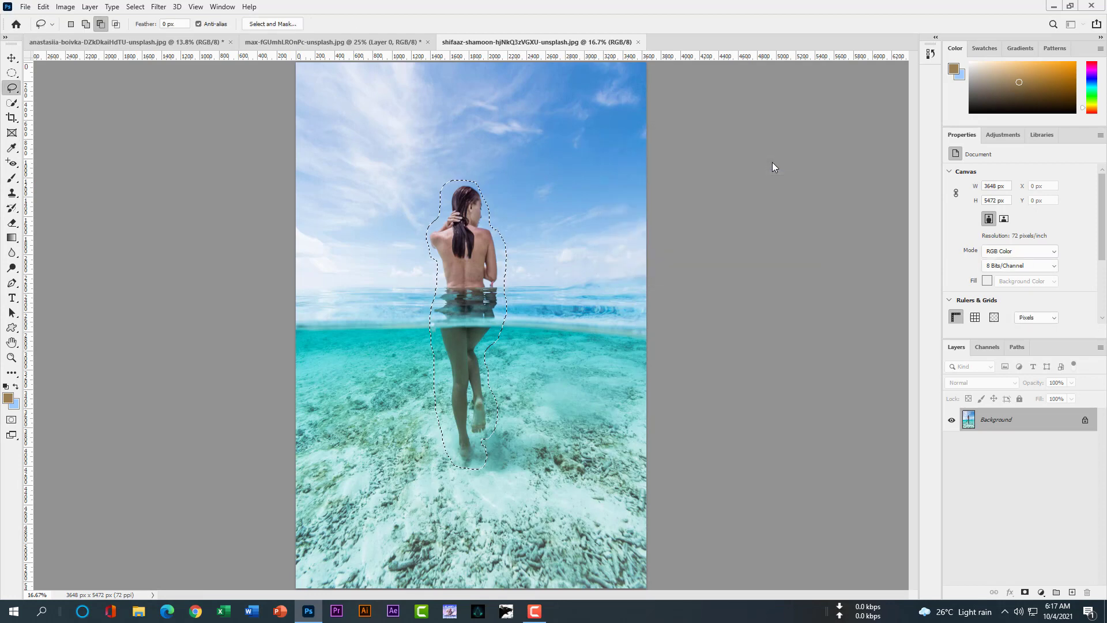